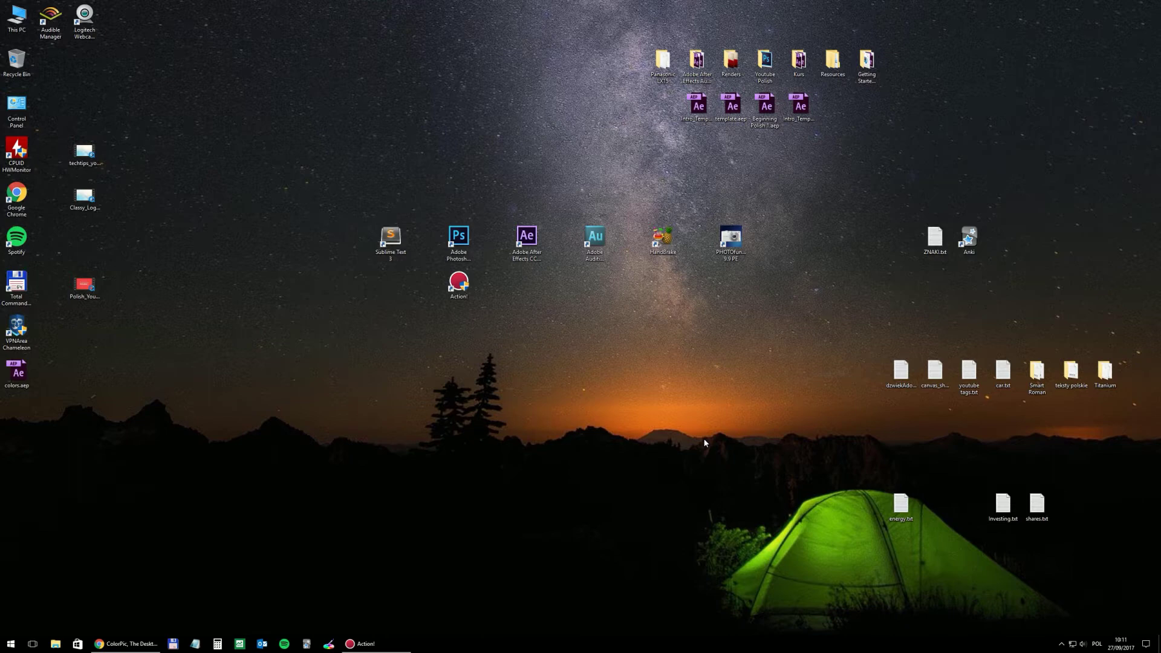
Bring Chrome forward and go to the Iconico ColorPic download page.
left_click(121, 646)
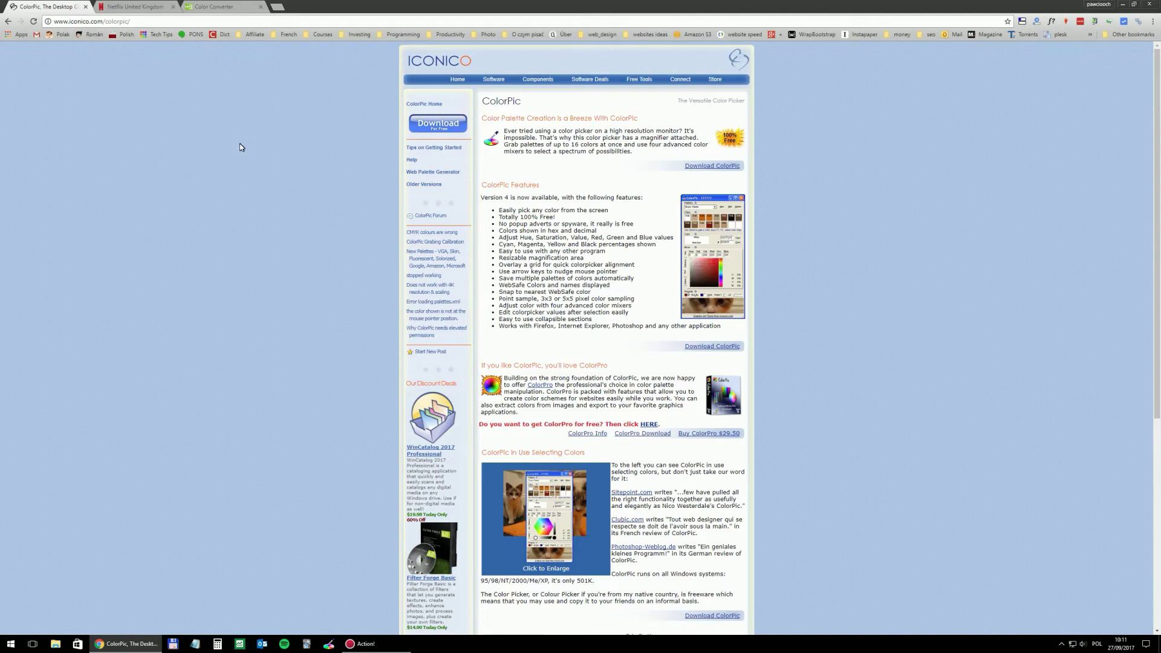
left_click(141, 20)
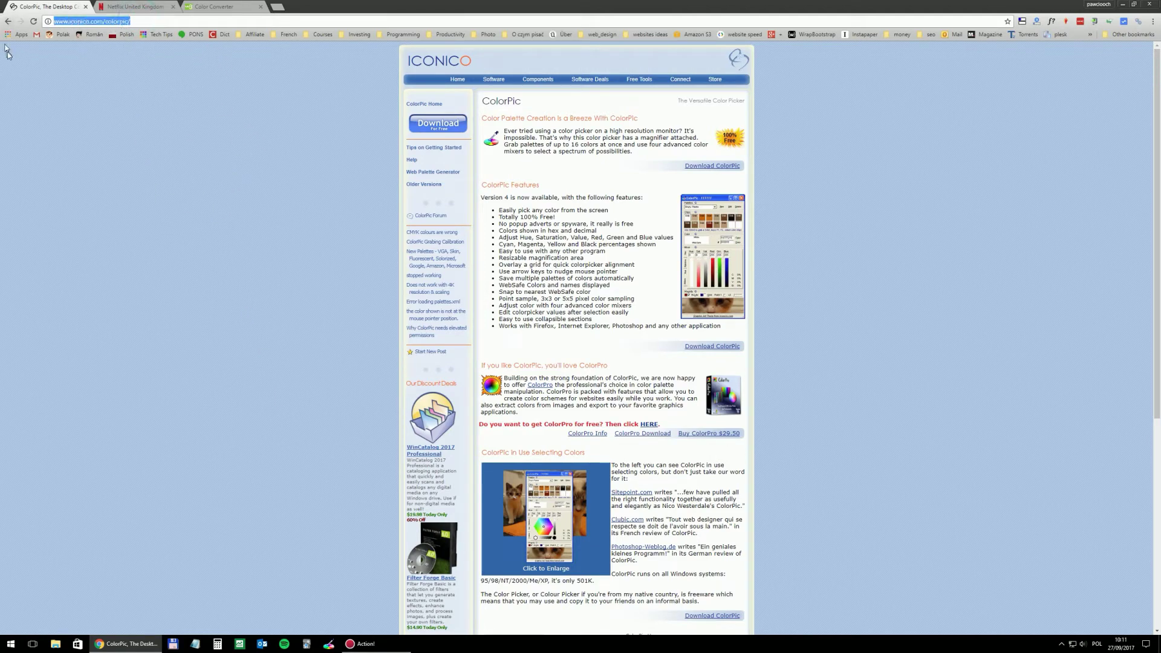
left_click(436, 124)
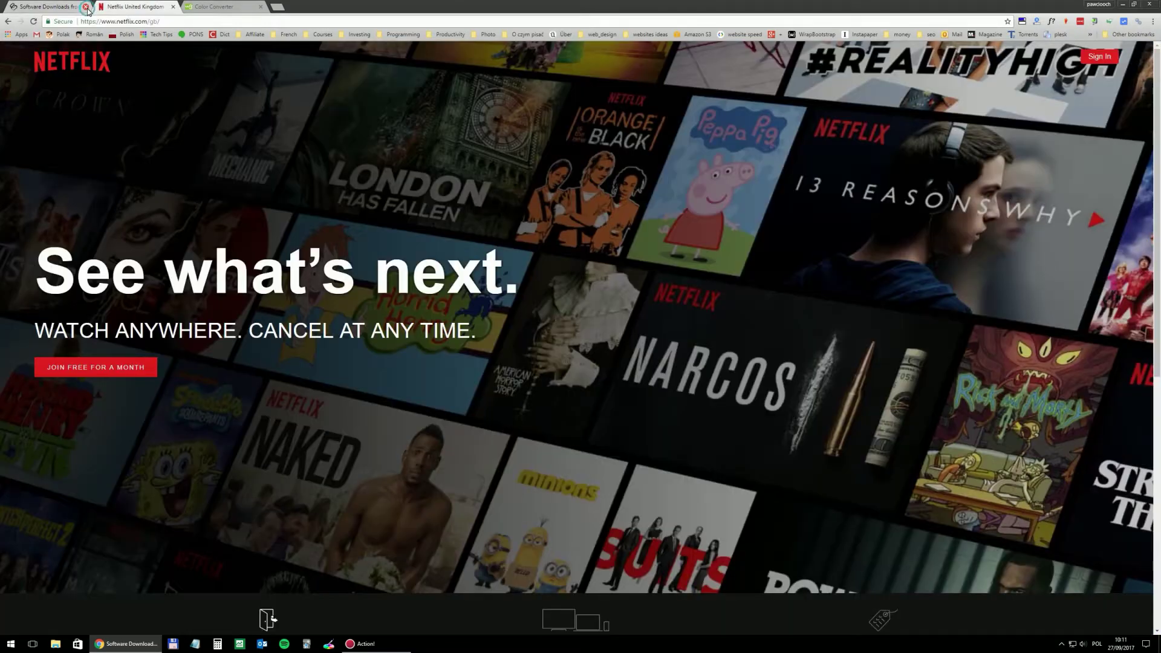
Close the Software Downloads tab, minimize Chrome and bring up ColorPic on the desktop.
left_click(86, 6)
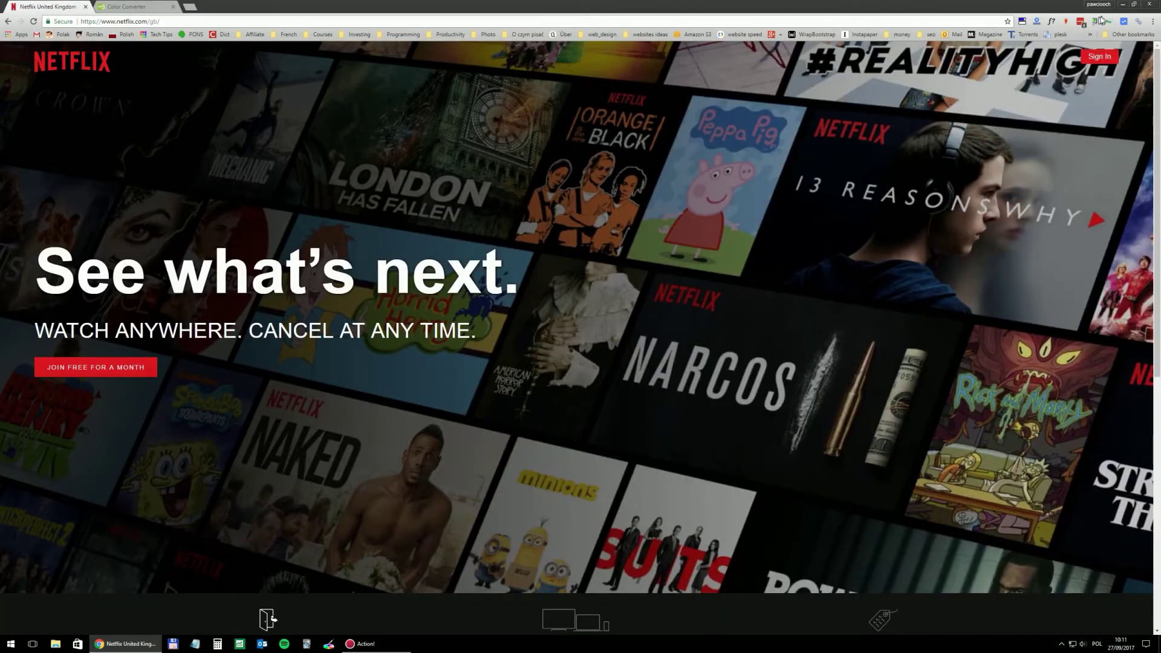
left_click(1123, 4)
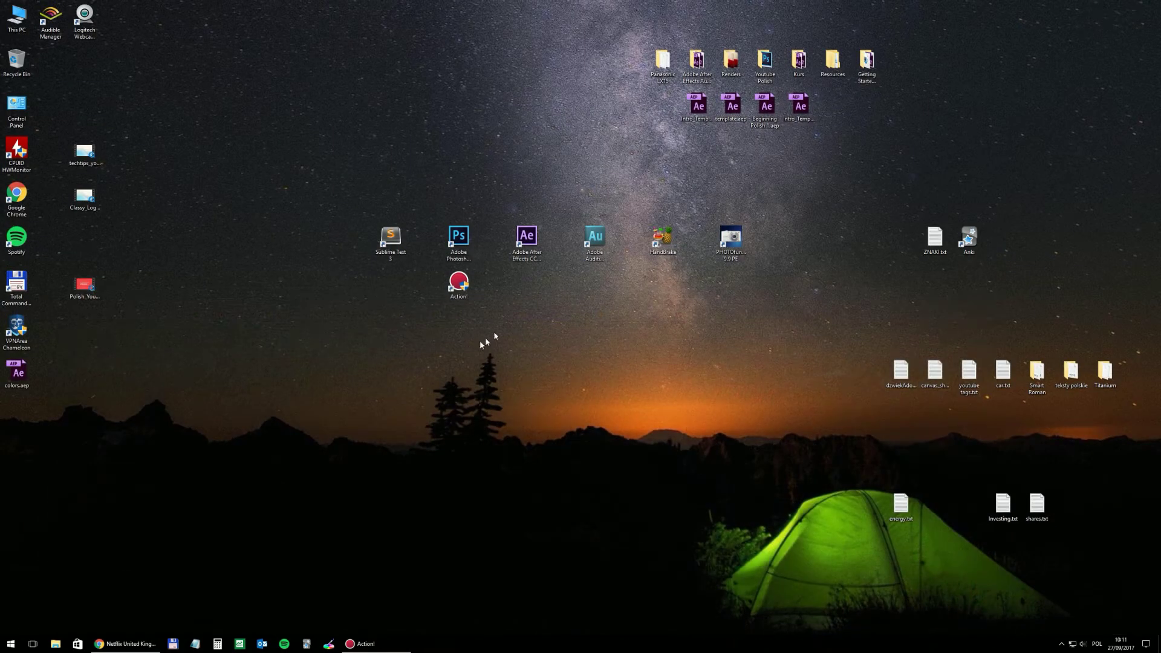
left_click(336, 646)
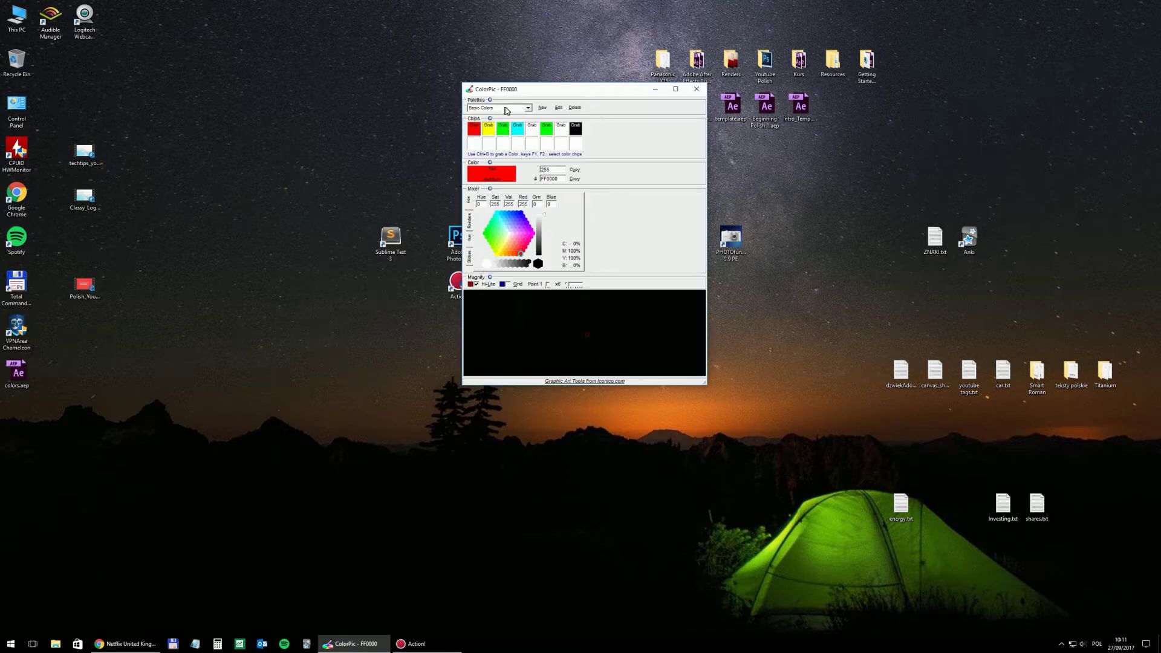
Create a new colour palette named 'New One'.
left_click(542, 107)
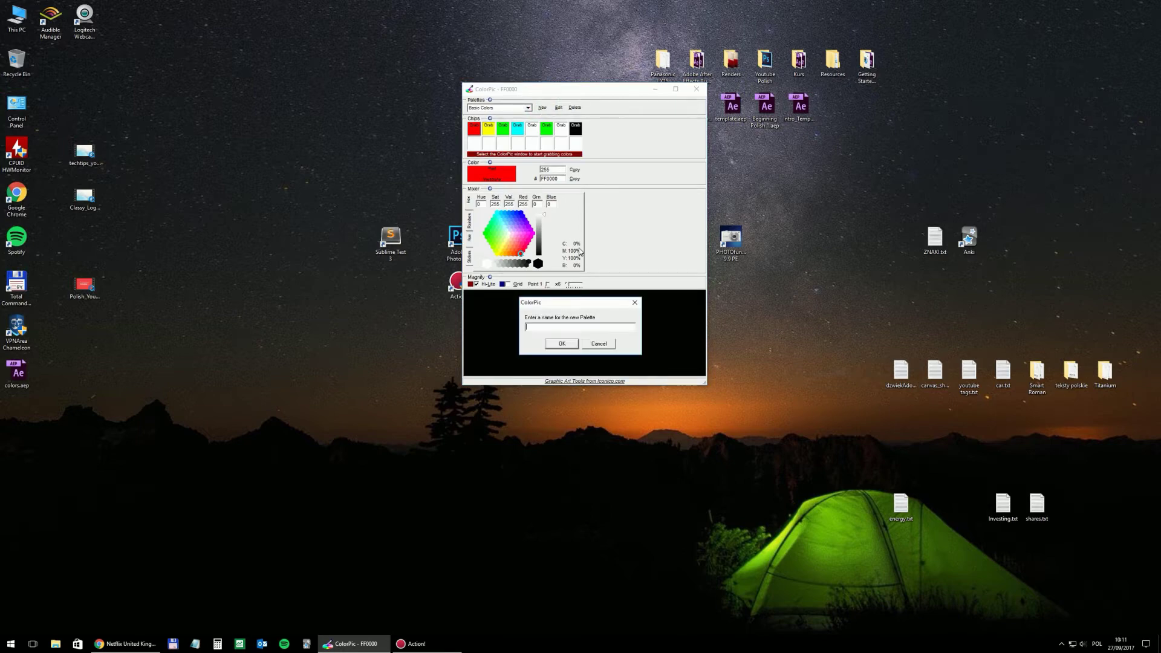
type("New One")
key("Return")
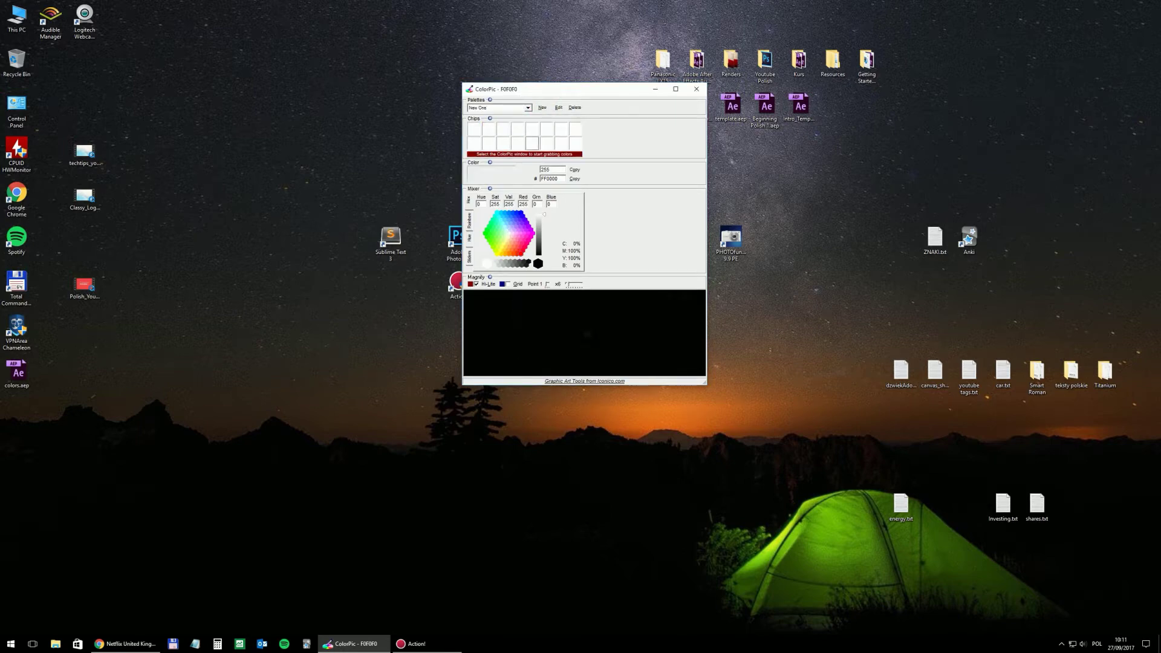
Drag the ColorPic window left and raise the magnifier zoom from x6 to x26.
left_click_drag(541, 85, 300, 95)
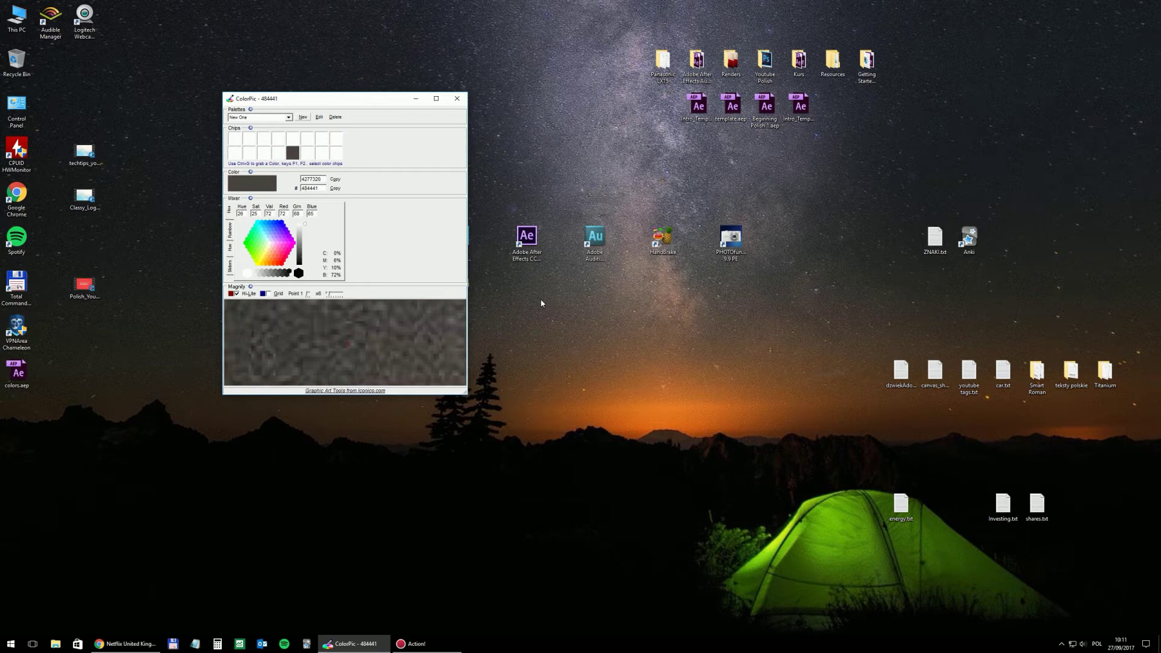
scroll(502, 321, "up", 10)
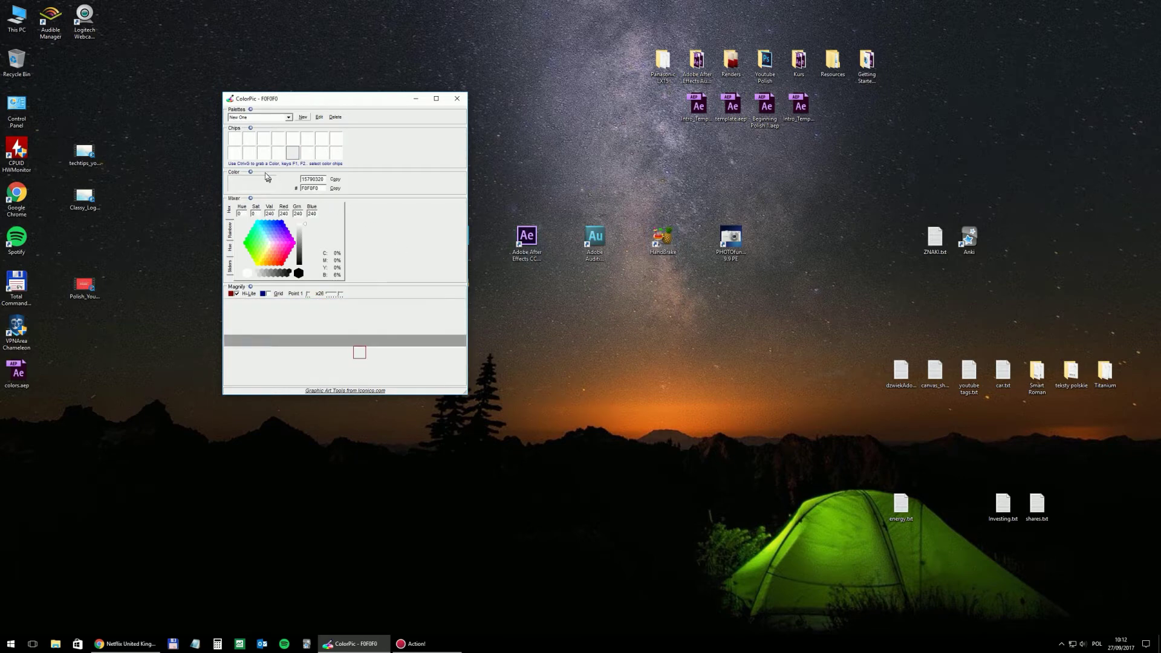
Grab the Action!, Photoshop, After Effects and HandBrake icon colours (B92040, 45BFFD, C99CFF, 11C004) into swatches one to four.
key("F1")
left_click_drag(332, 105, 245, 100)
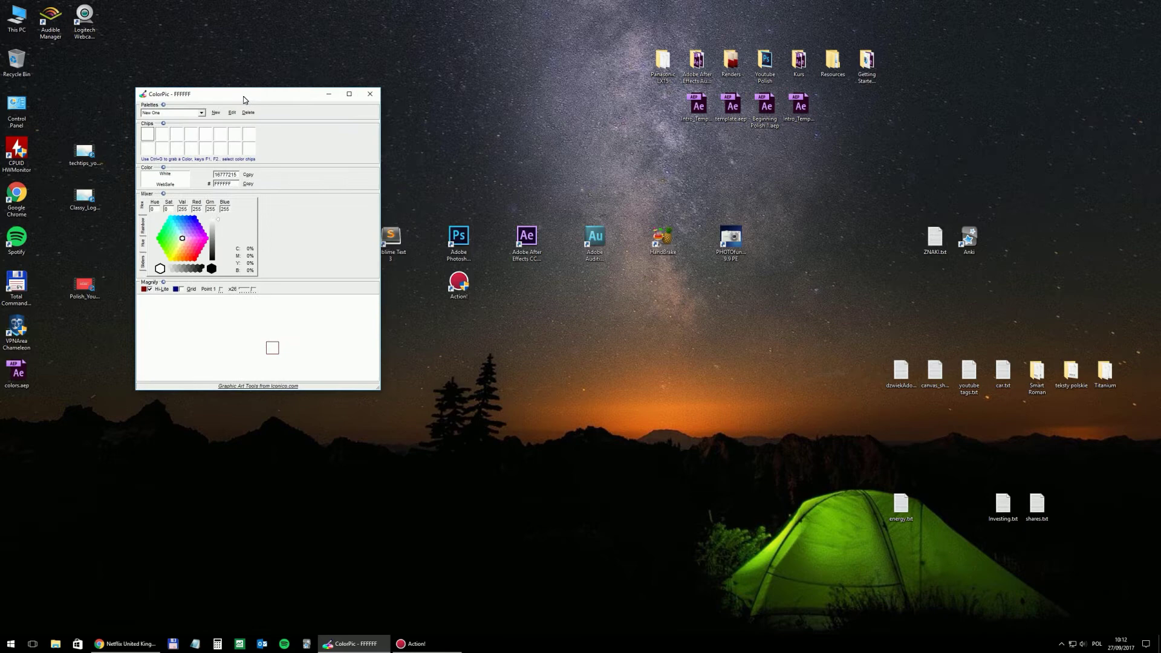
key("ctrl+g")
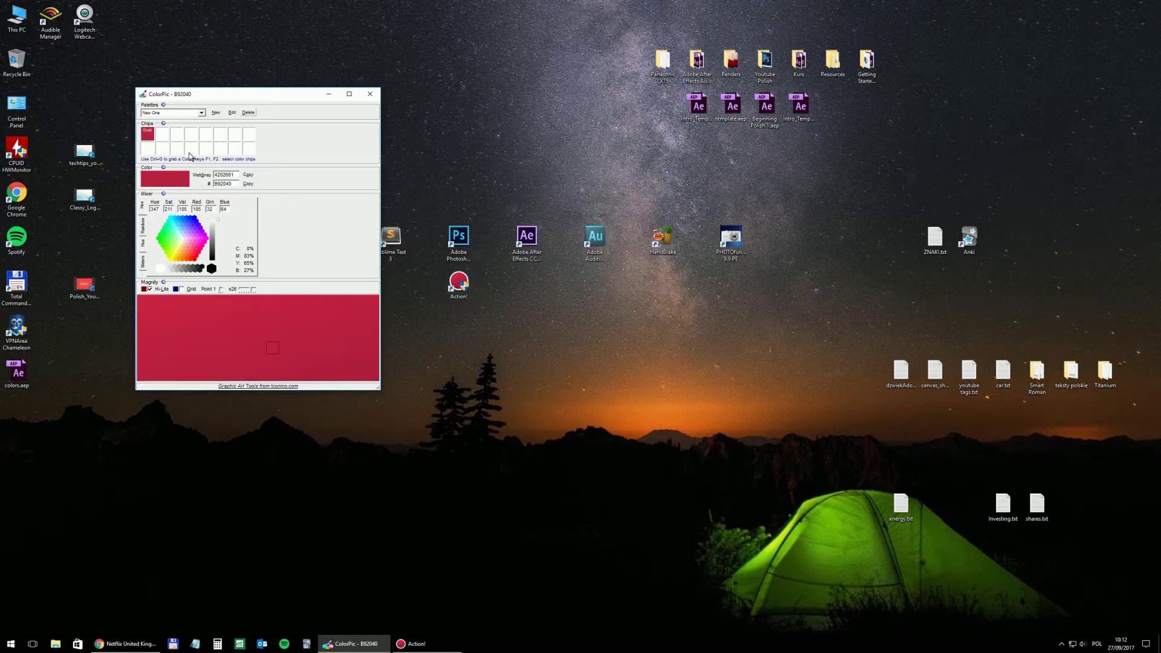
key("ctrl+g")
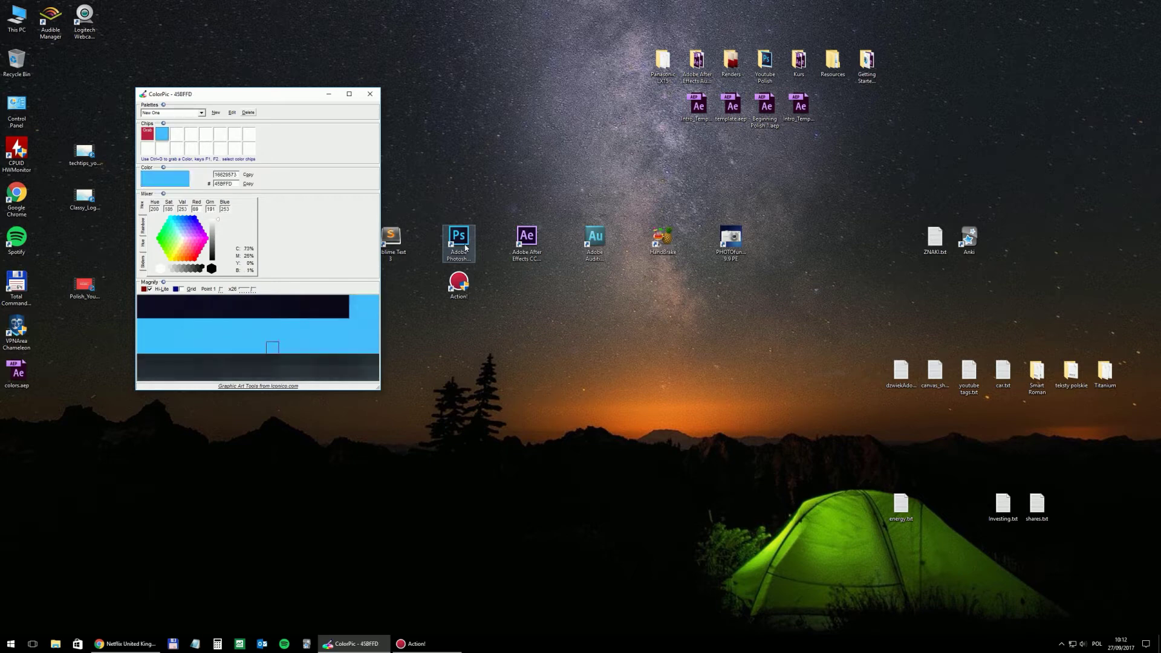
key("ctrl+g")
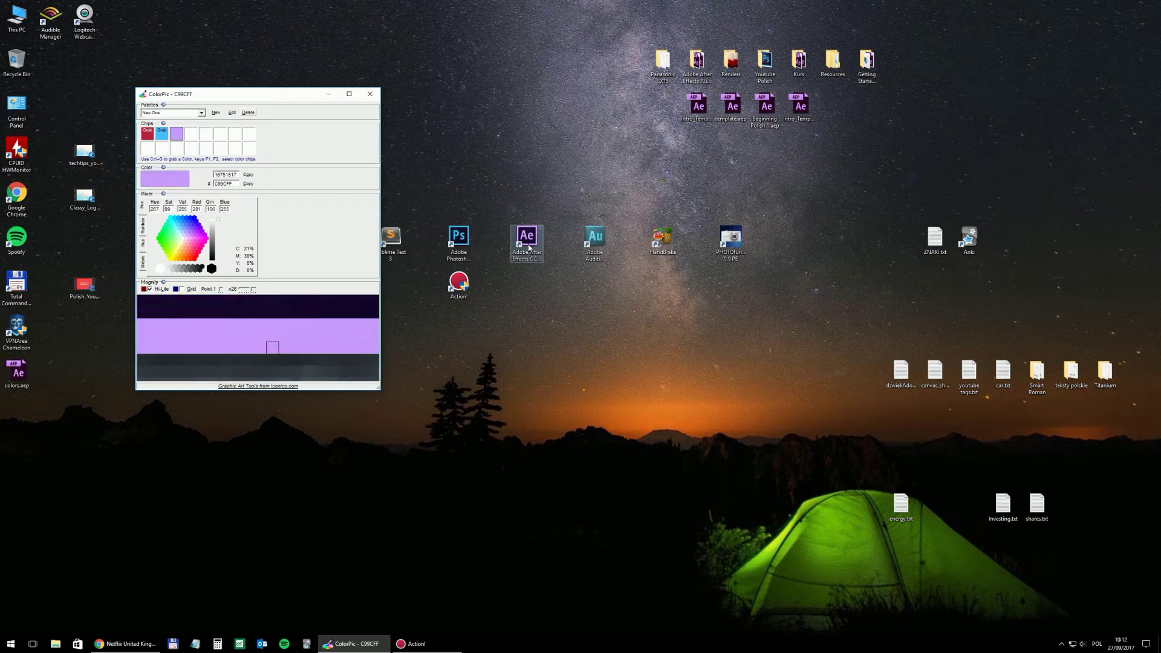
key("ctrl+g")
left_click(195, 137)
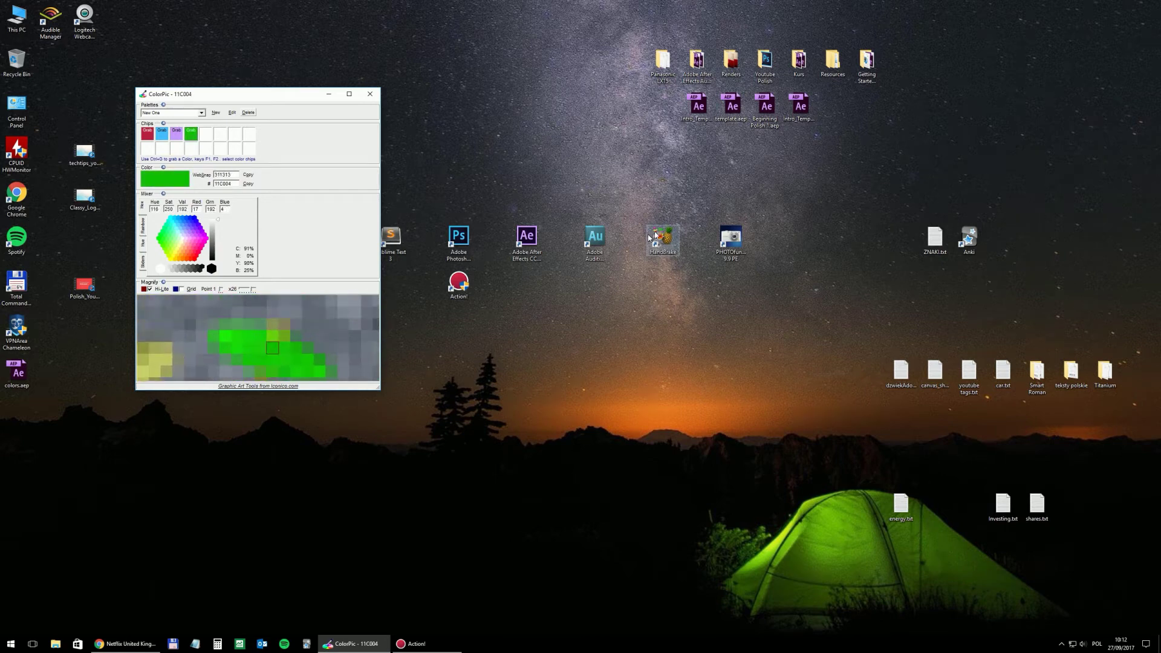
Move ColorPic toward the centre and recall the red, blue, purple and green swatches in turn.
left_click_drag(213, 97, 411, 105)
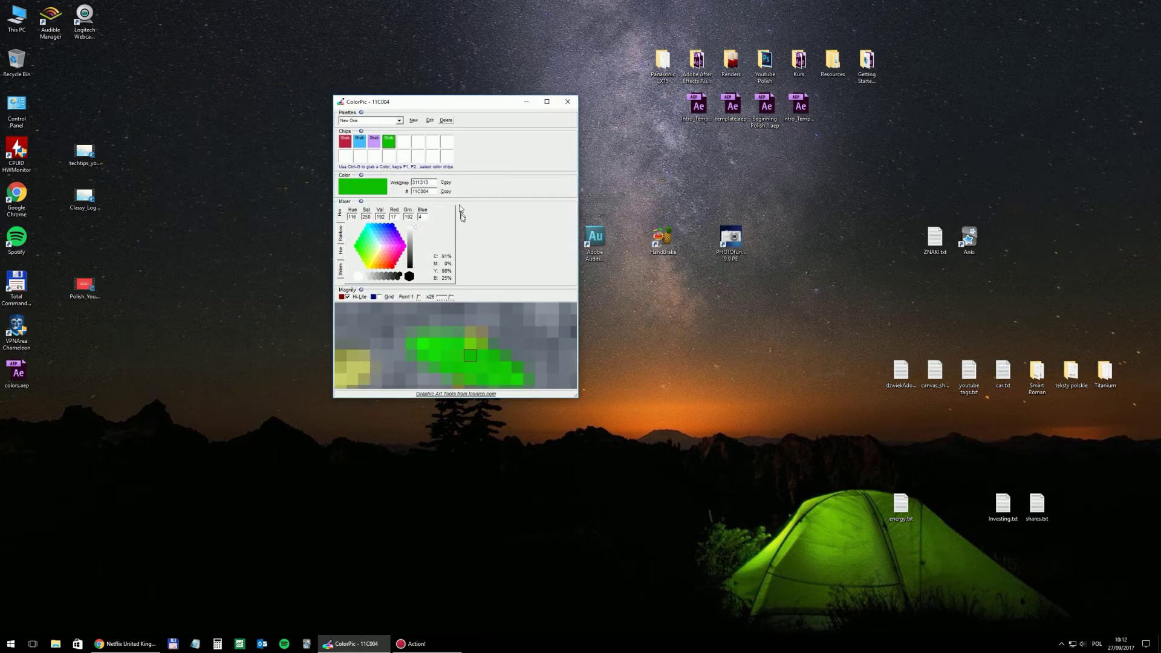
left_click(349, 145)
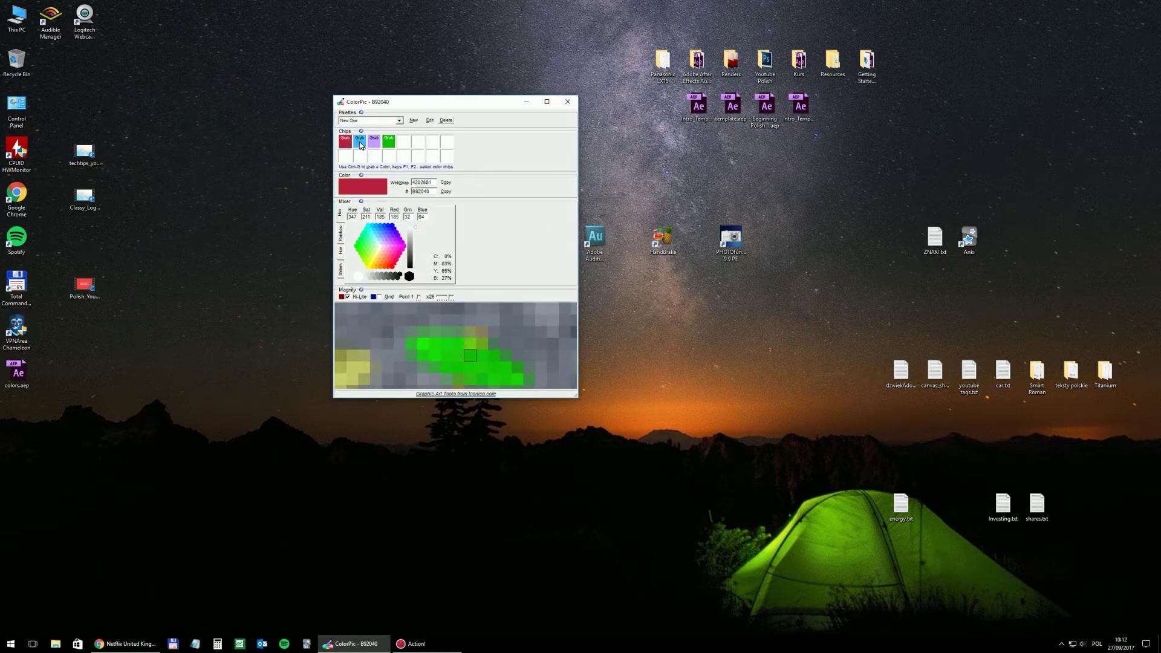
left_click(360, 142)
left_click(374, 143)
left_click(389, 143)
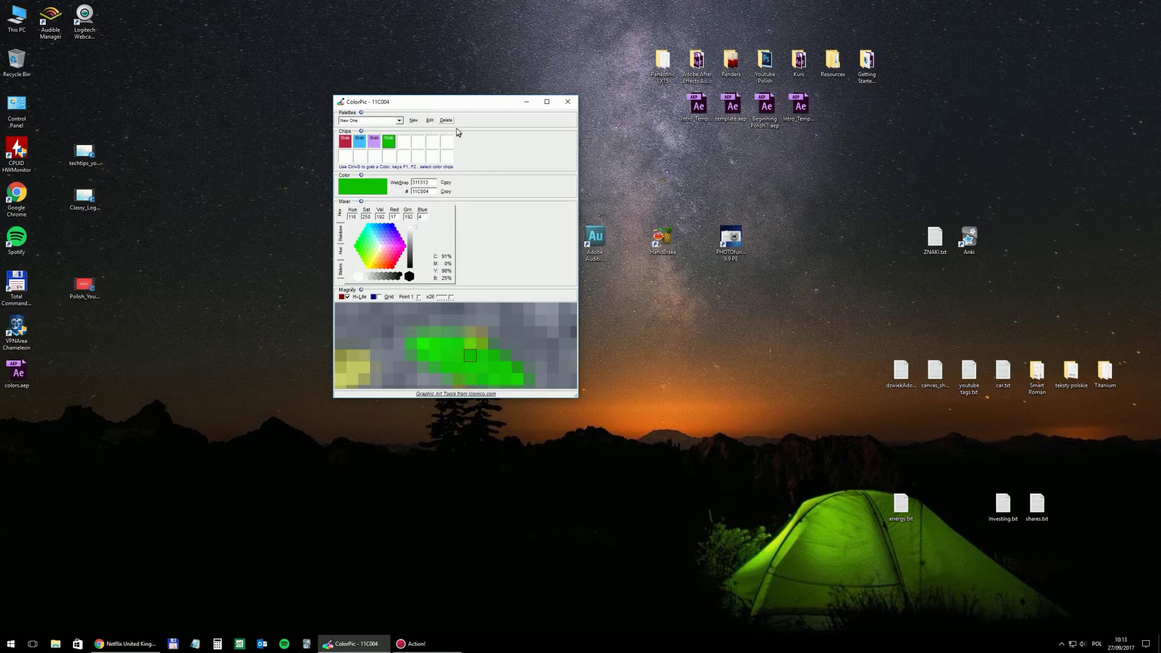
Sample the Netflix Join button's red, E91623, into ColorPic's fifth chip.
left_click_drag(476, 106, 586, 98)
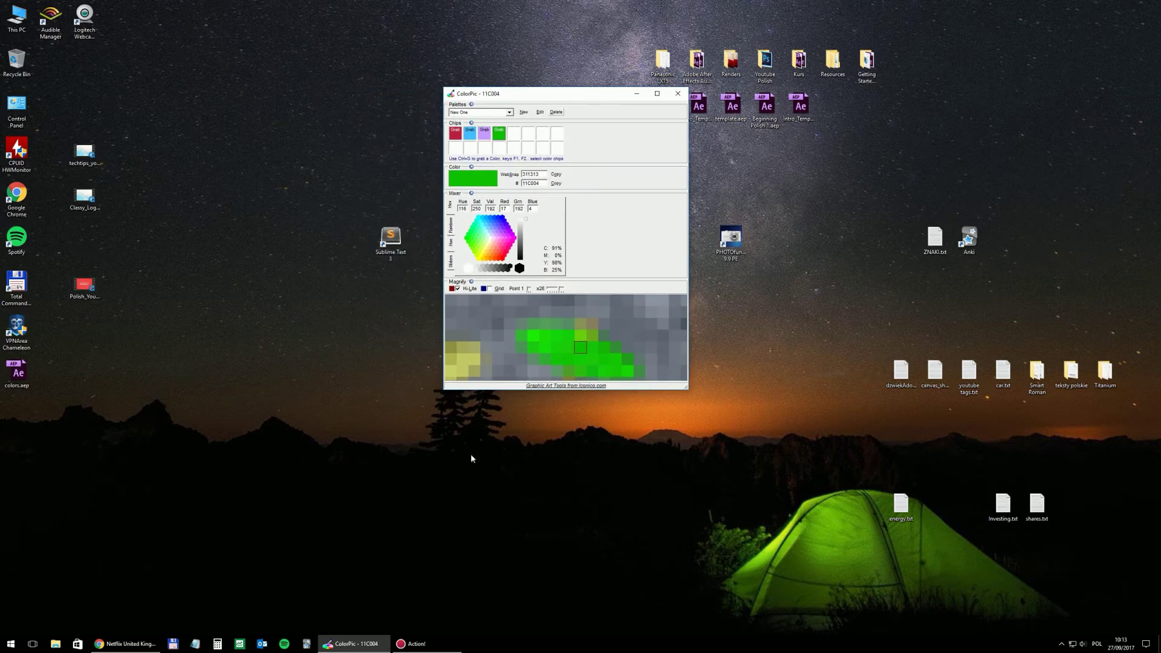
left_click(124, 650)
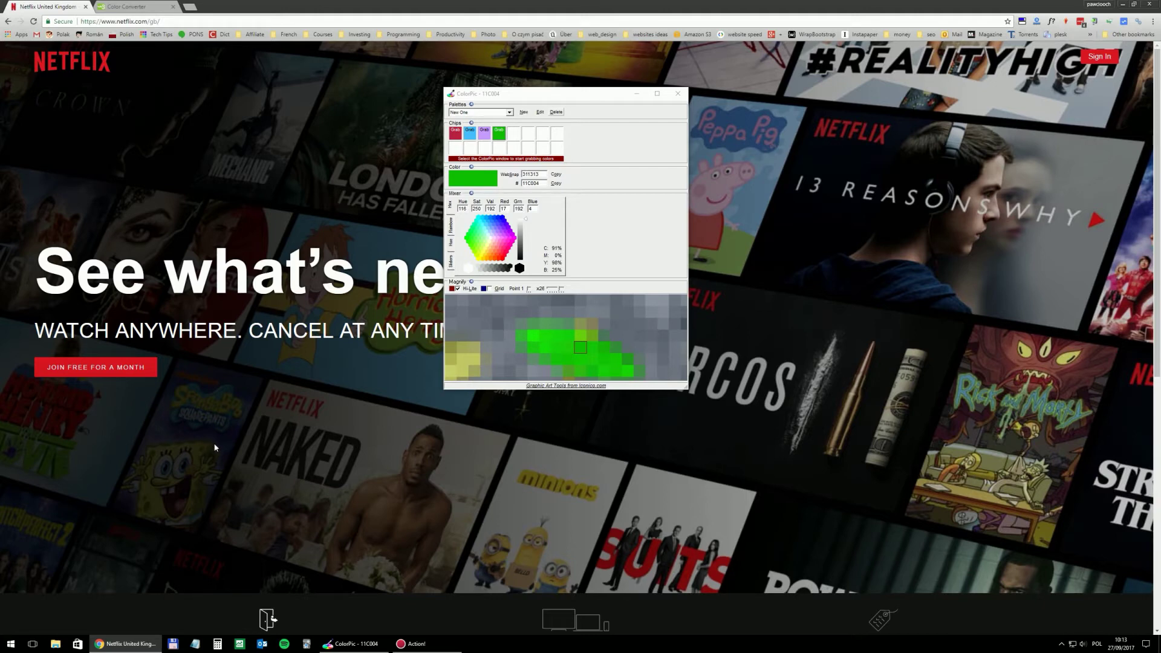
left_click(512, 136)
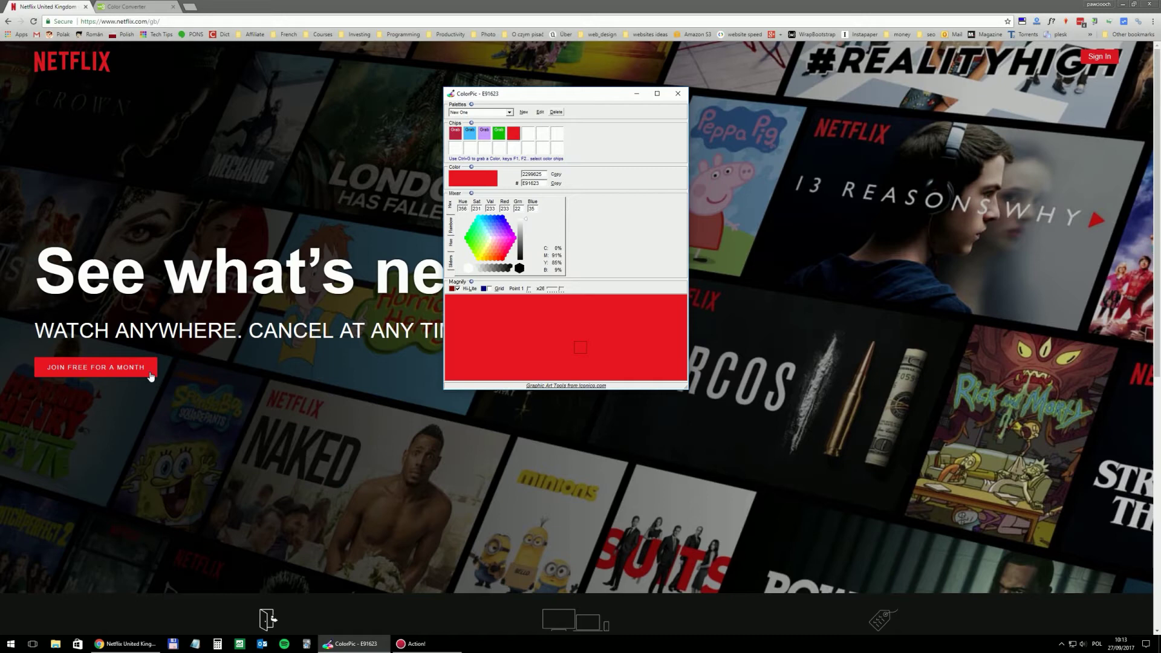
key("ctrl+g")
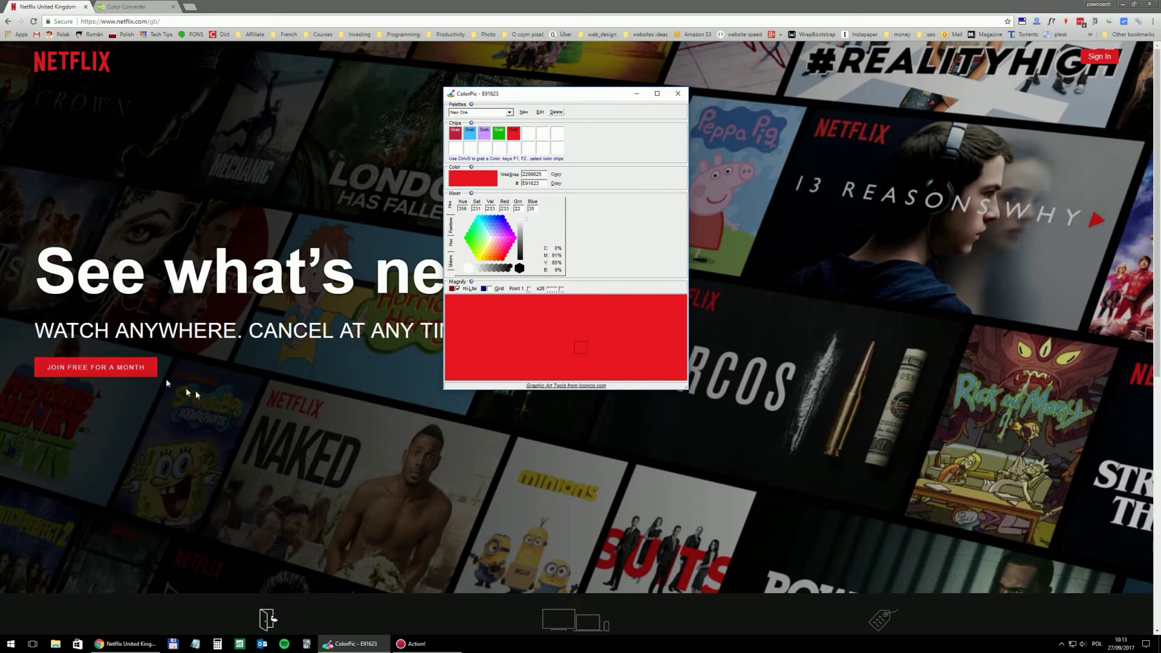
Close ColorPic and minimize the Netflix browser window.
left_click(678, 94)
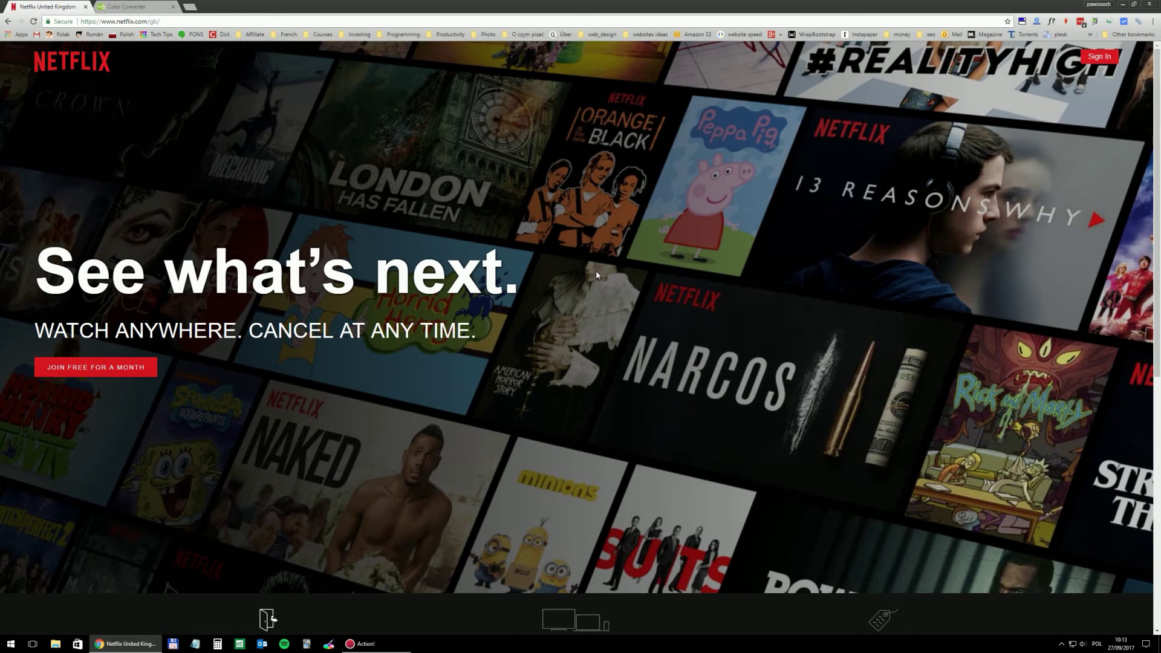
left_click(1123, 5)
Paste the Netflix screenshot into a new blank Photoshop document.
left_click(455, 239)
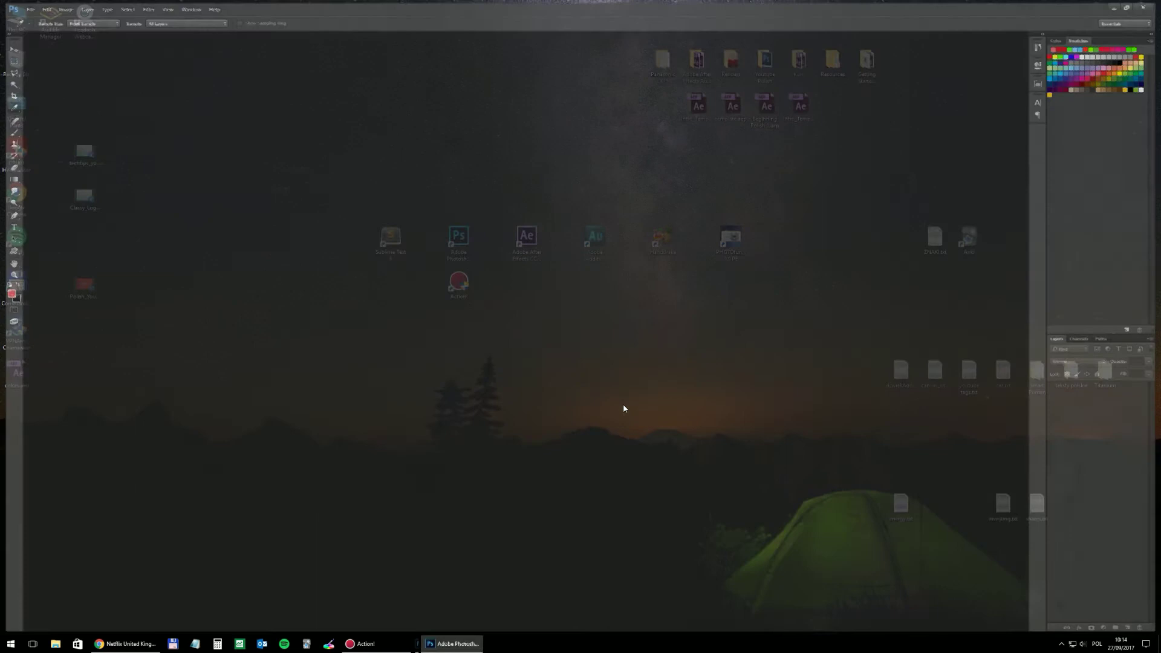
left_click(26, 8)
left_click(32, 17)
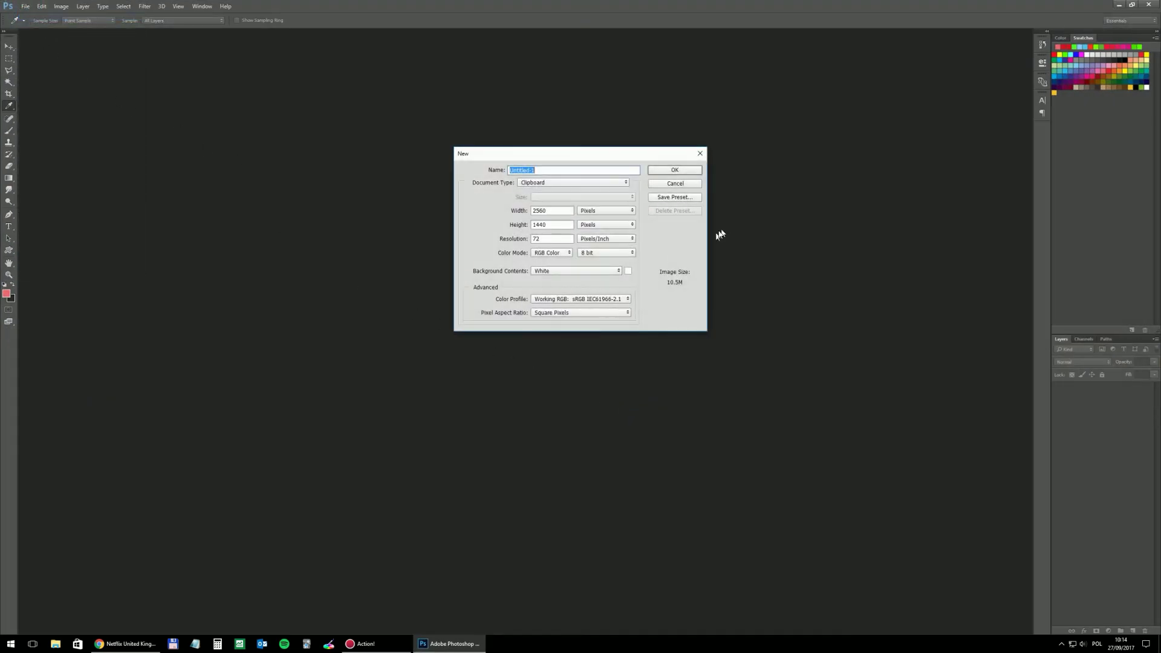
left_click(693, 174)
key("ctrl+v")
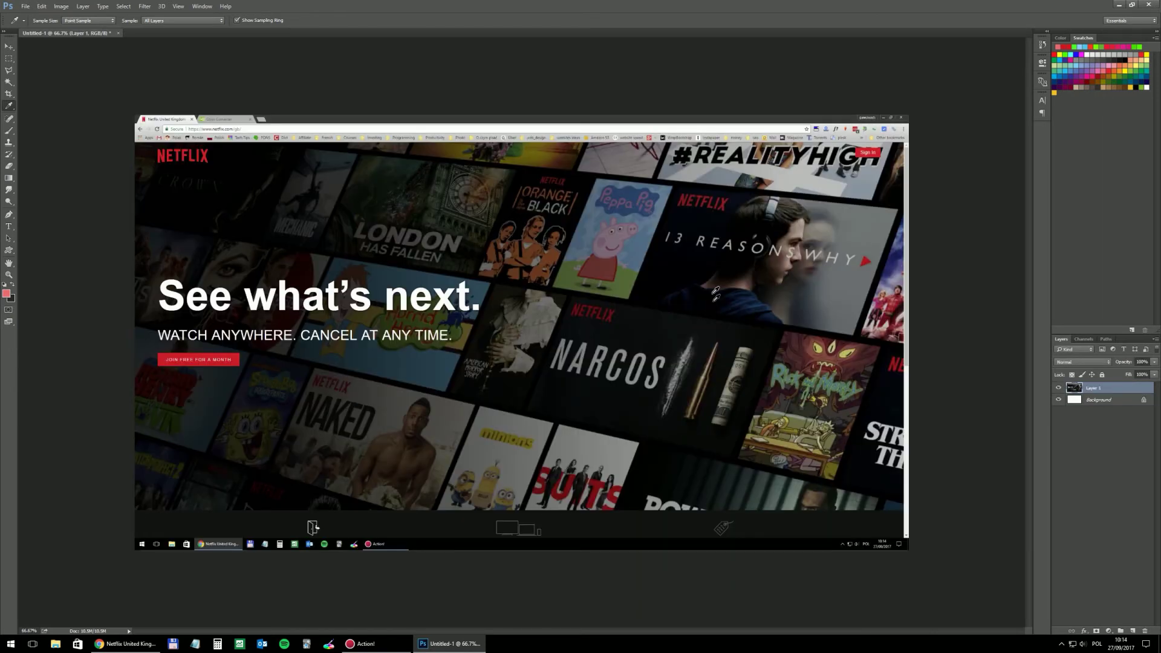
Eyedrop the Join button's red as the foreground colour and select its hex value d51421.
left_click(8, 294)
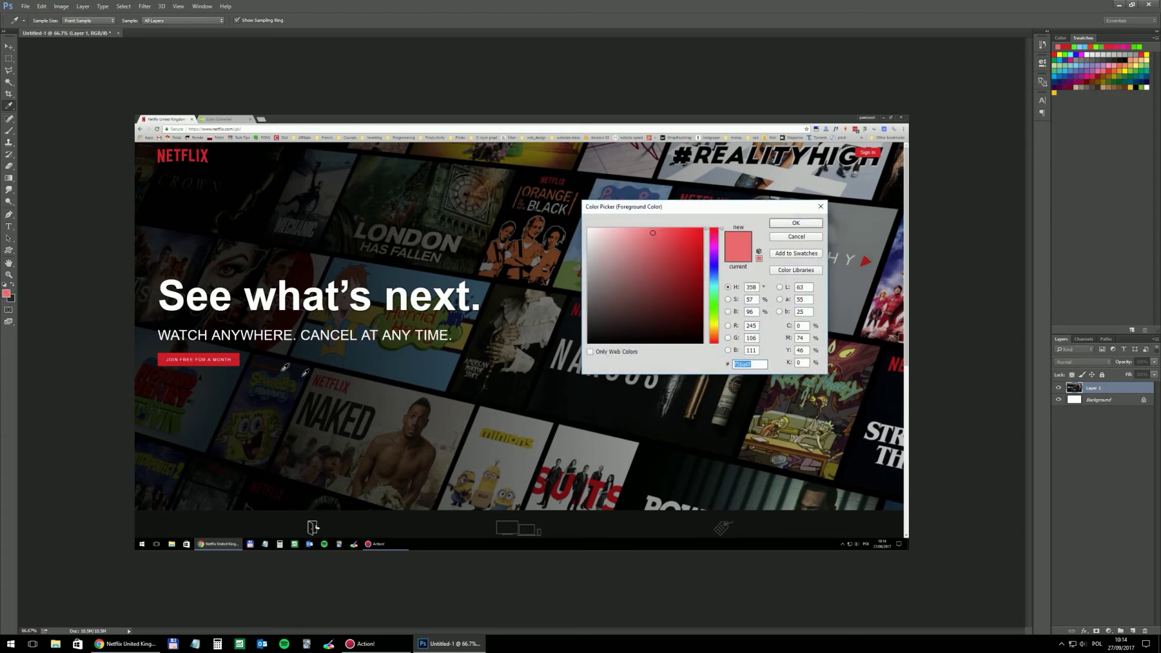
left_click(234, 360)
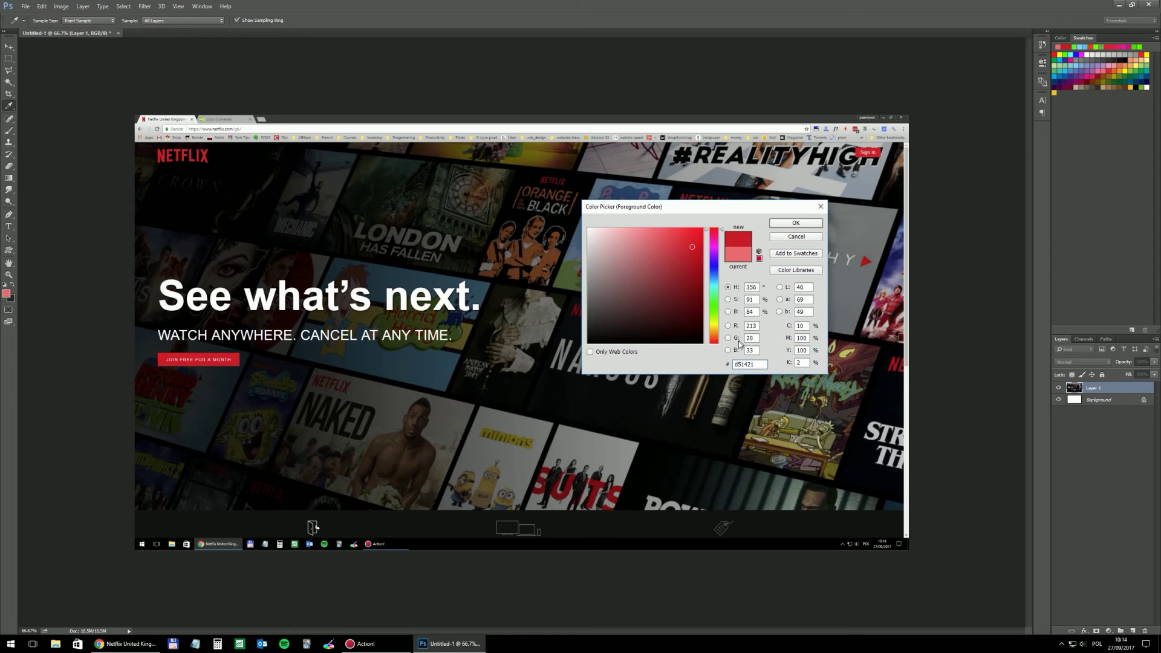
left_click(744, 364)
double_click(746, 363)
Close the colour picker and quit Photoshop without saving the untitled document.
left_click(796, 223)
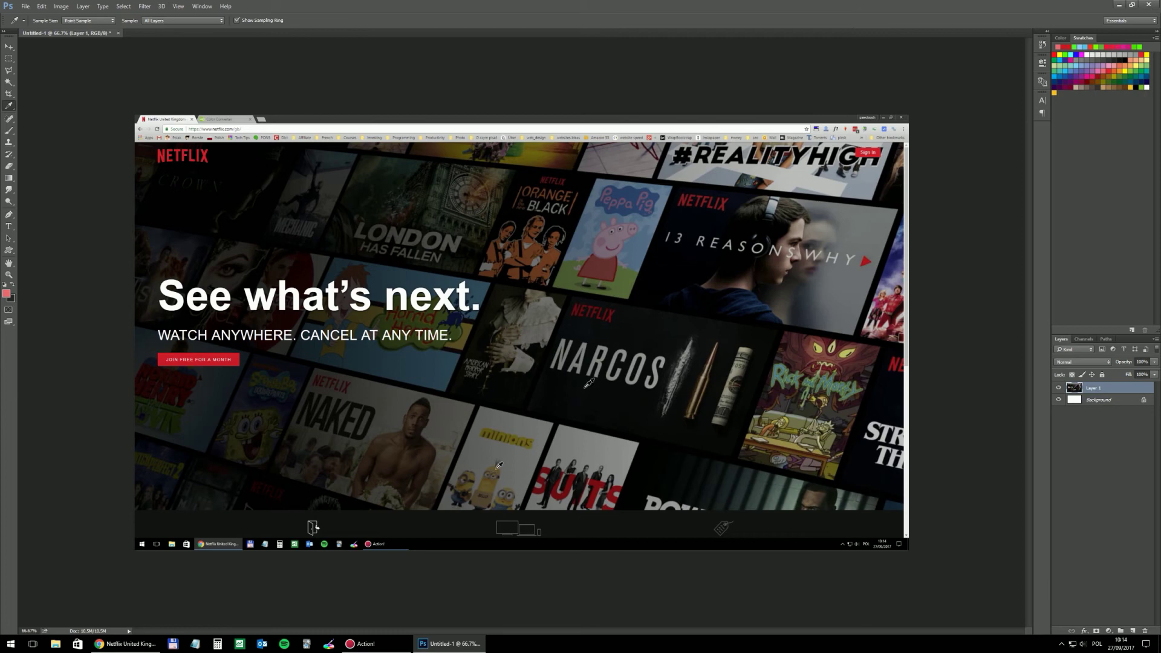
left_click(1149, 4)
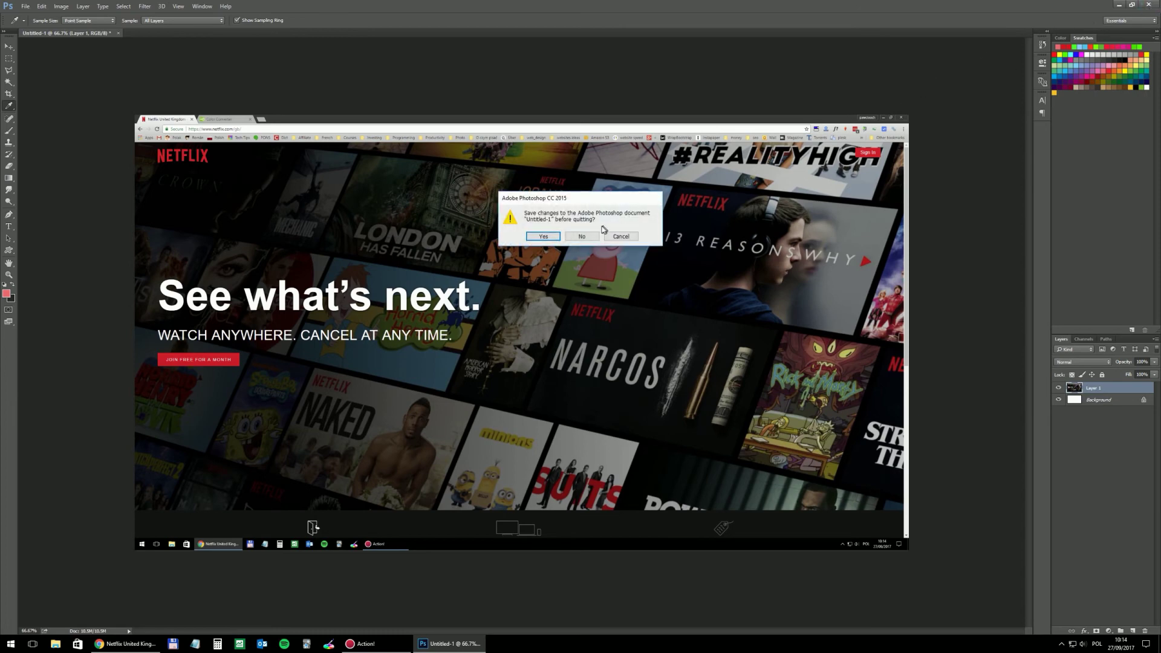
left_click(582, 236)
Paste the Netflix screenshot into a new Paint canvas and switch to the Color picker tool.
left_click(11, 644)
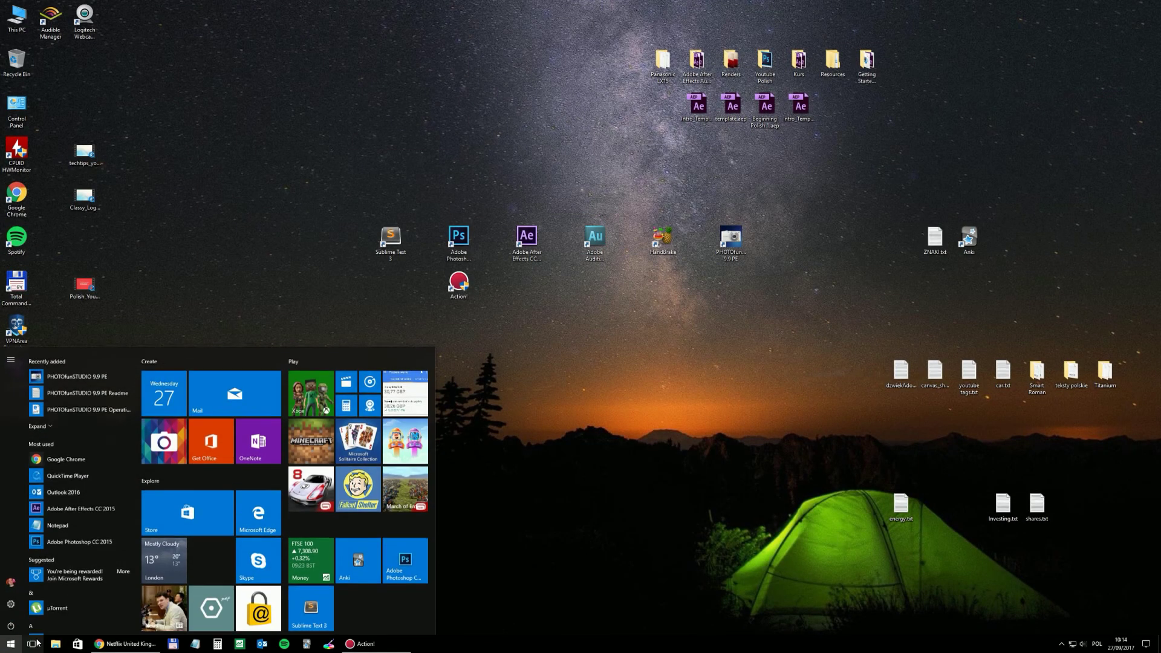
key("Escape")
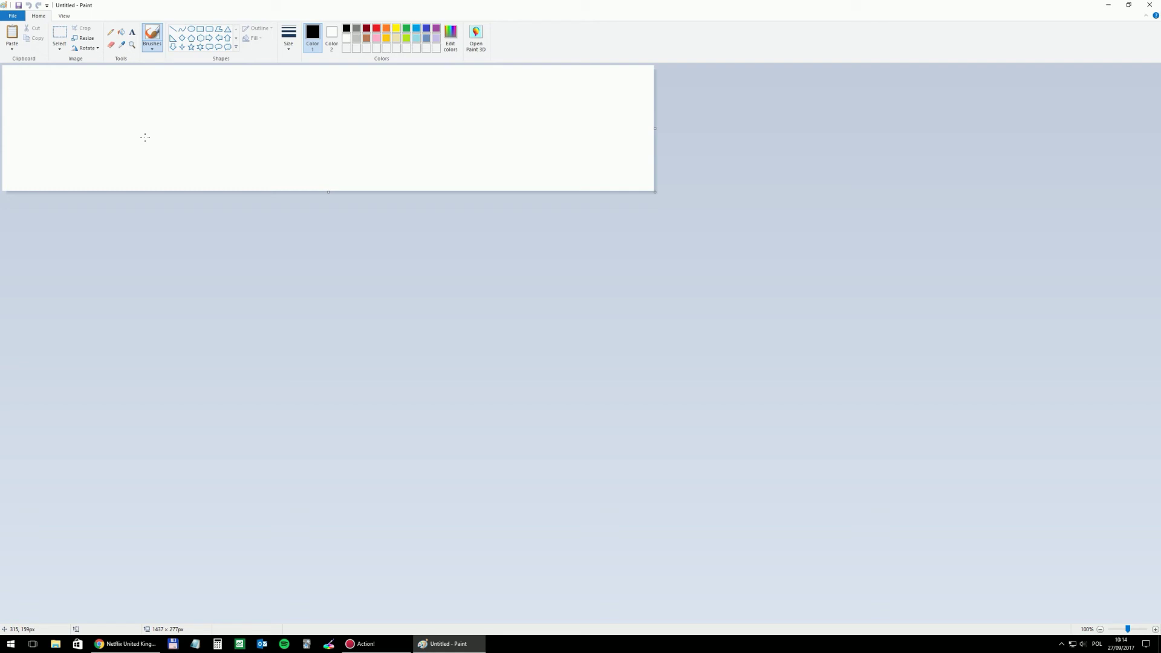
key("ctrl+v")
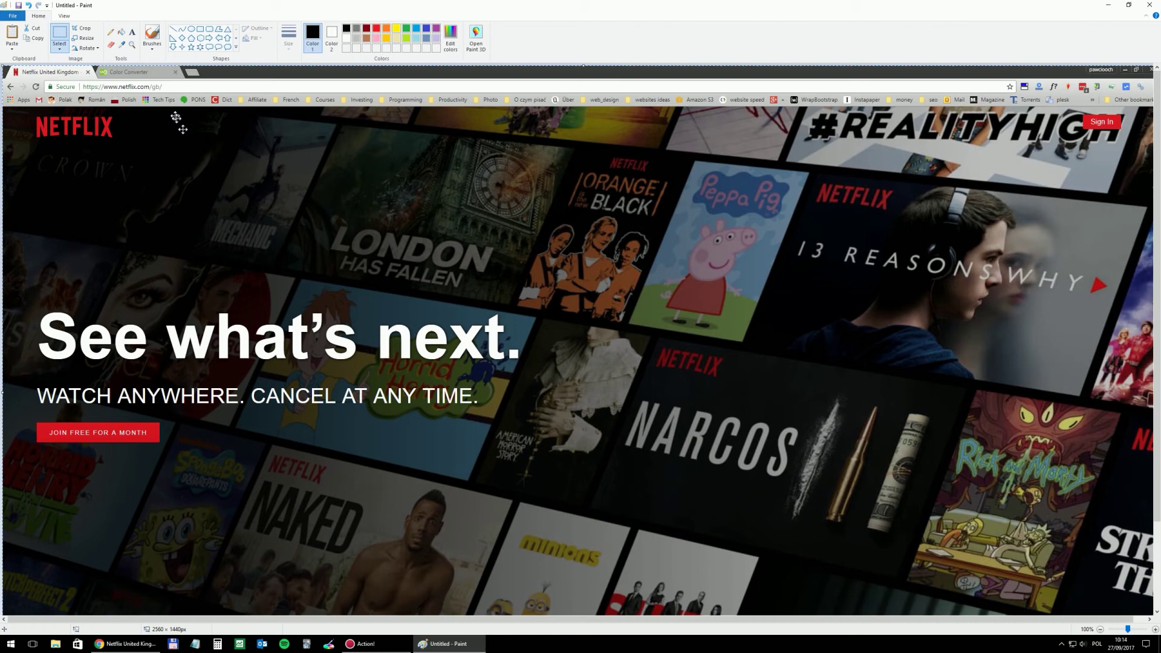
left_click(122, 45)
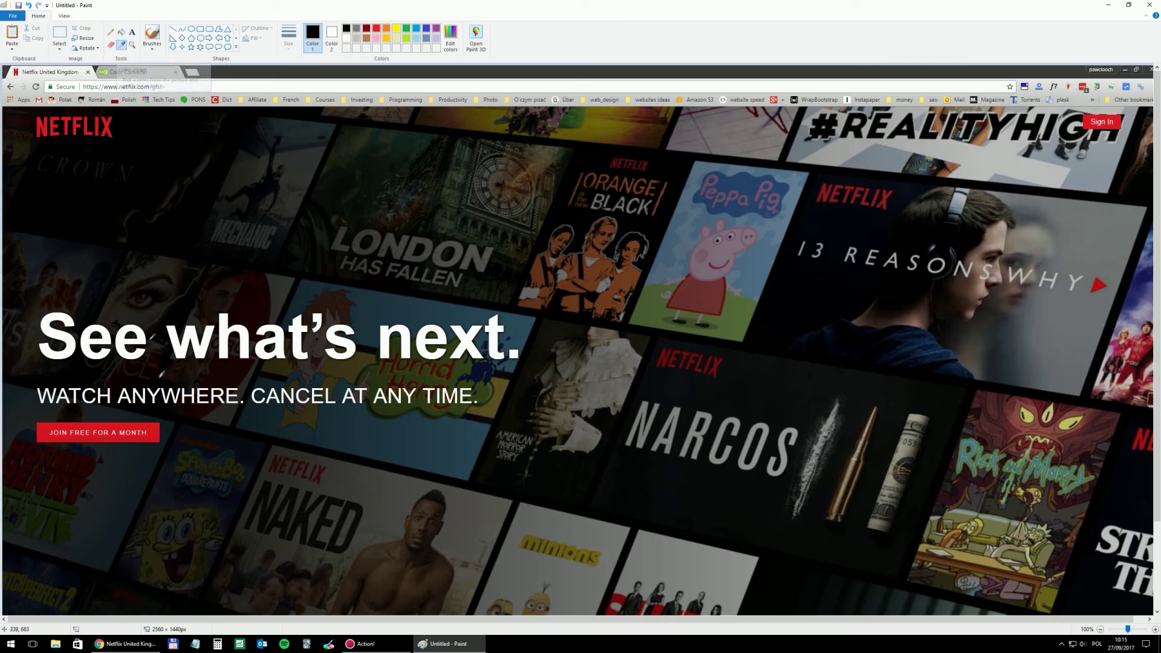
Set Paint's colour to the Join button's red, view its RGB values, then return to Chrome.
left_click(155, 423)
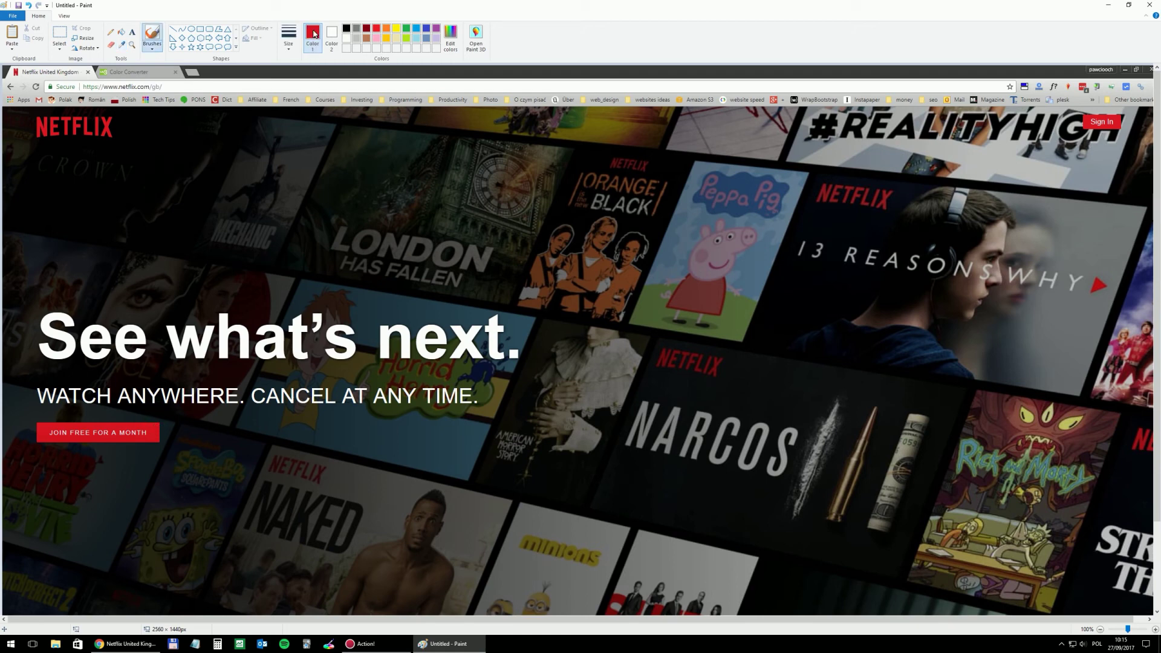
left_click(451, 40)
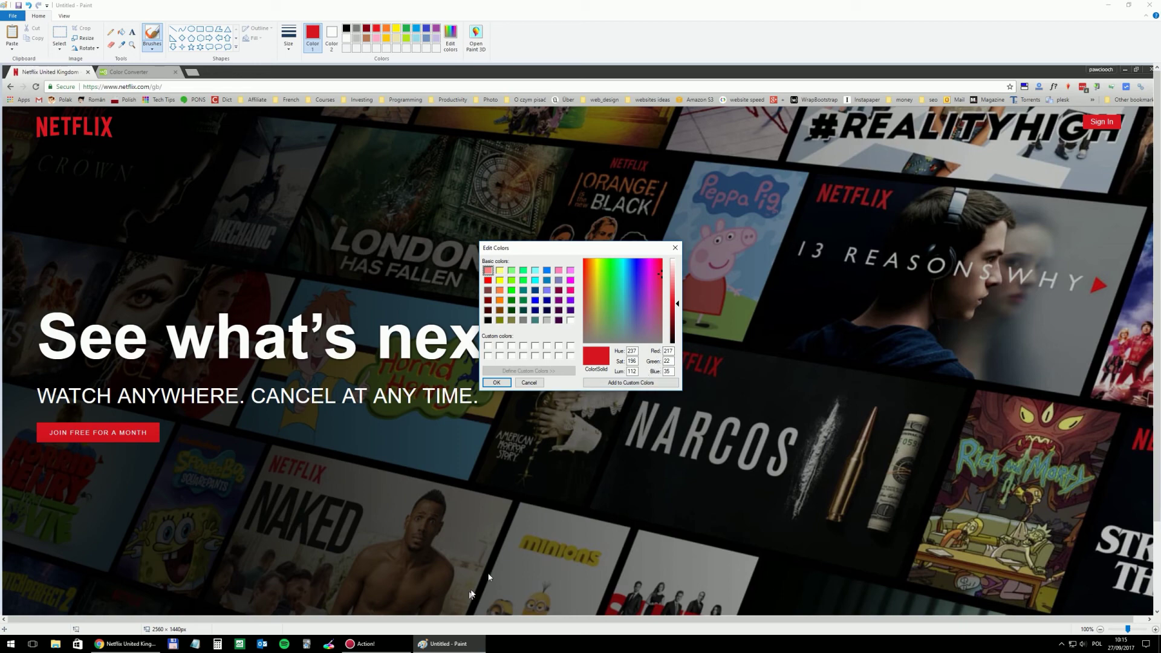
left_click(127, 644)
Bring up the W3Schools Color Converter showing rgb(255, 255, 34) as hex #ffff22.
left_click(156, 5)
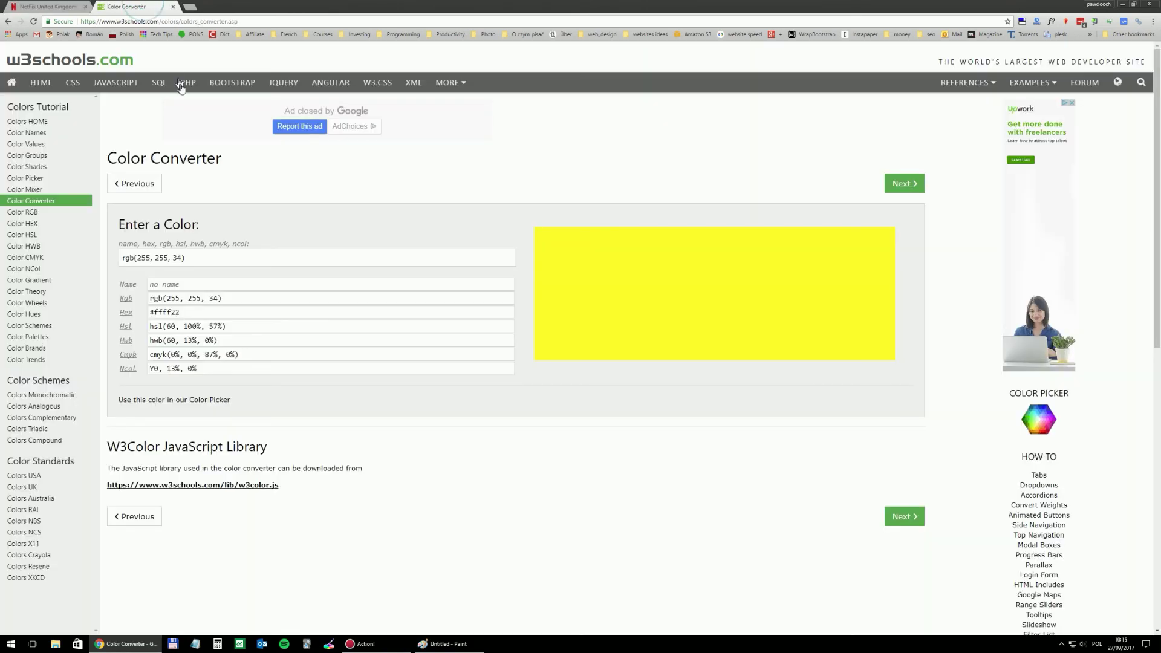